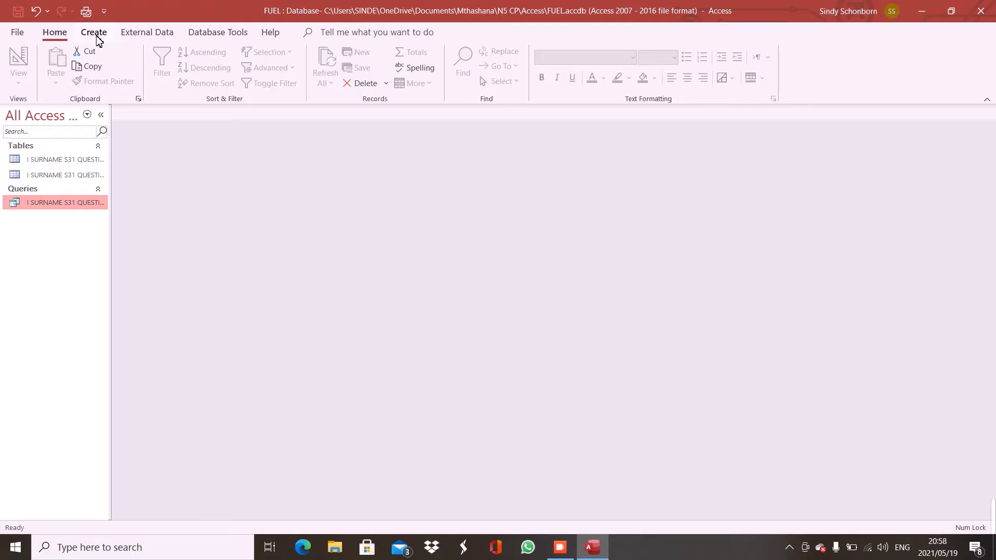
# - Start a Report Wizard report based on the I SURNAME S31 QUESTION 5 Query and include all of its fields
pyautogui.click(95, 34)
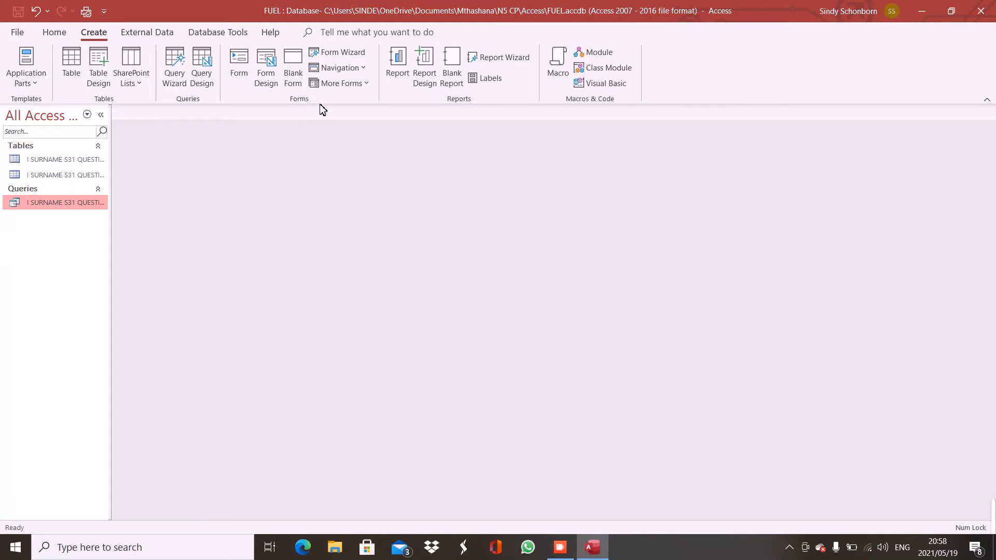
pyautogui.click(502, 64)
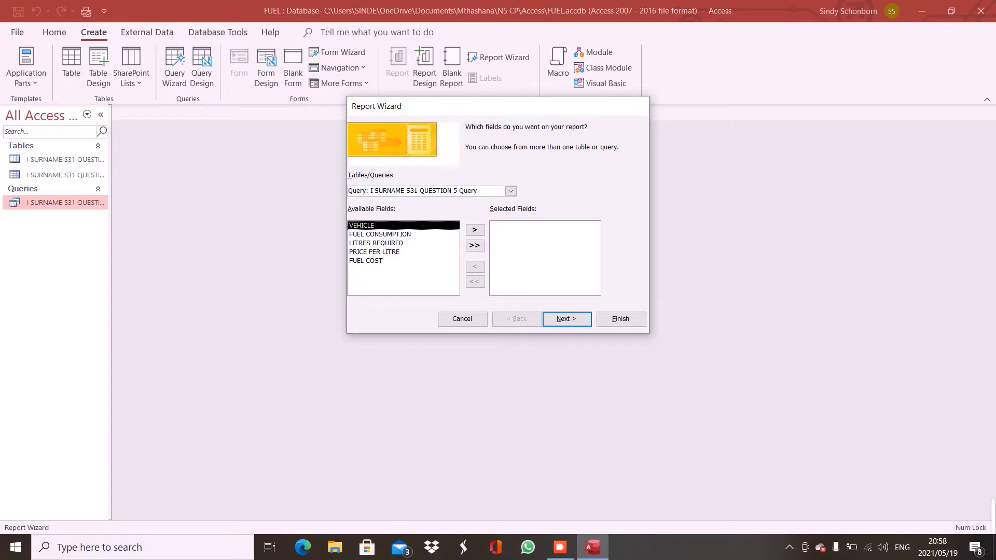
pyautogui.click(512, 192)
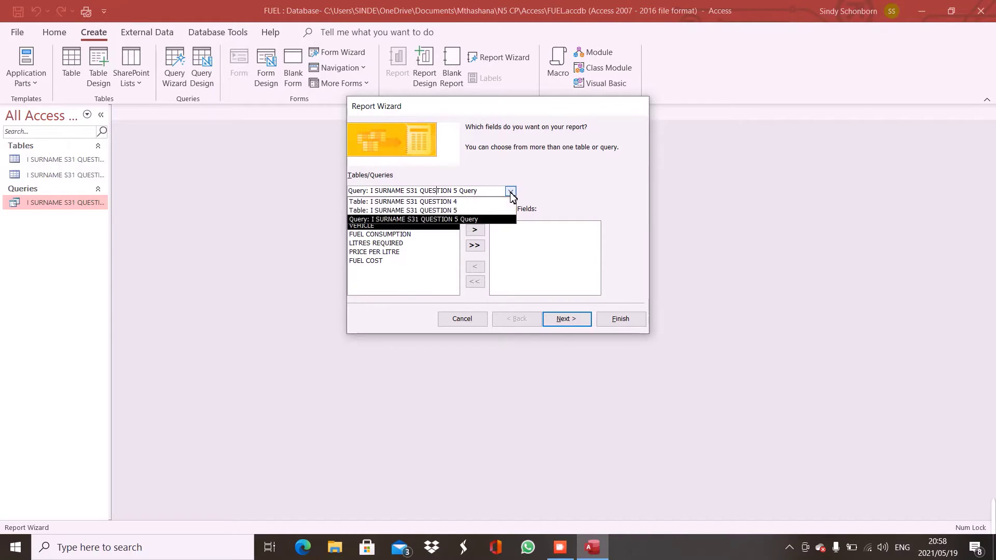
pyautogui.click(453, 217)
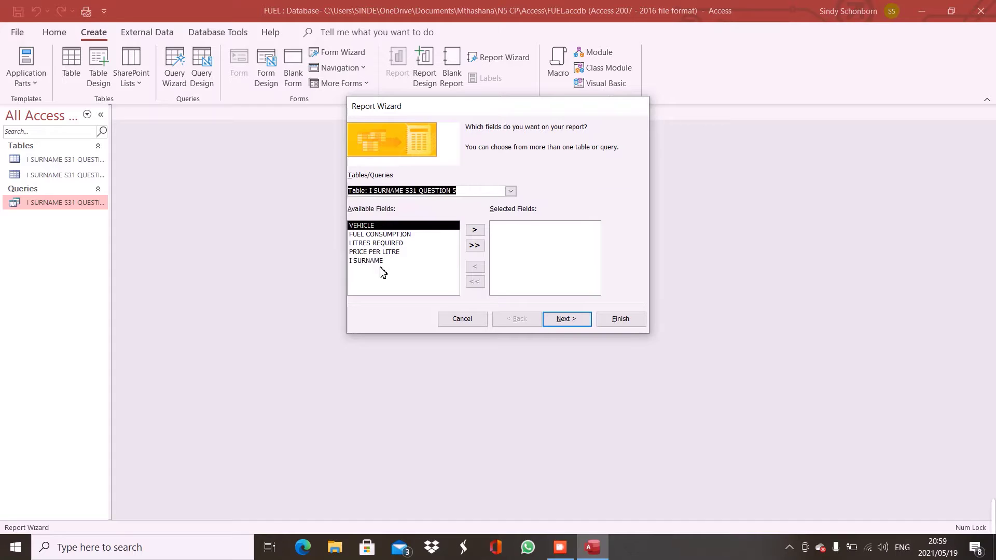
pyautogui.click(511, 191)
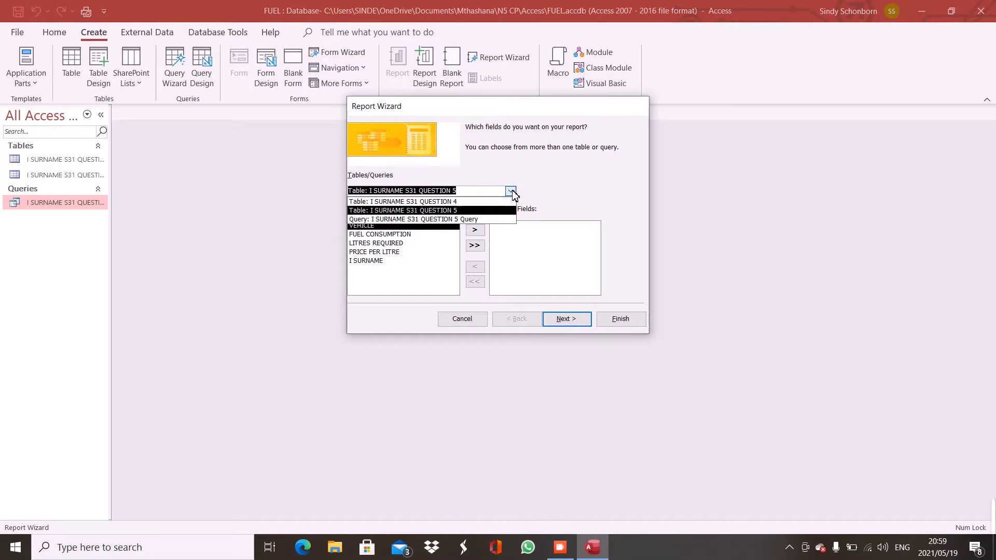
pyautogui.click(469, 220)
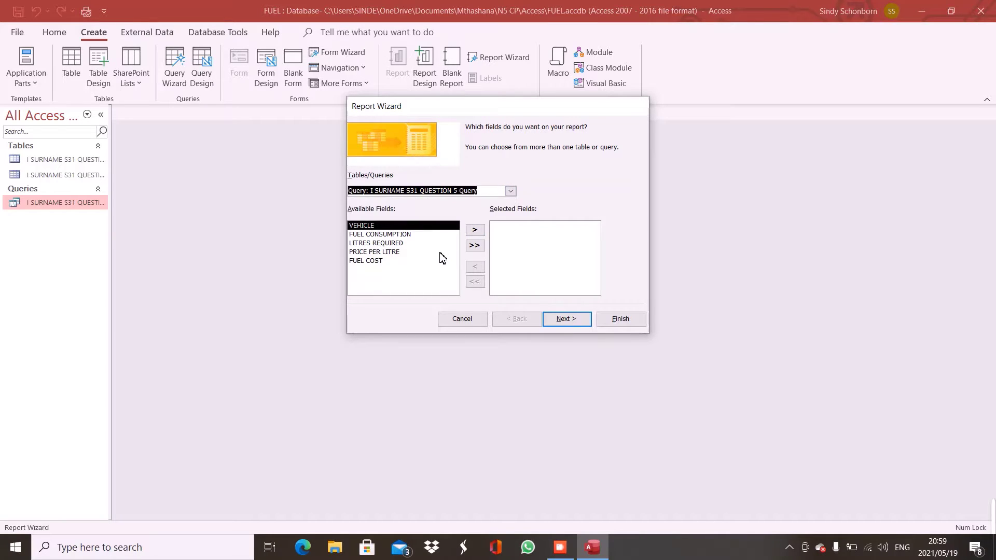
pyautogui.click(476, 248)
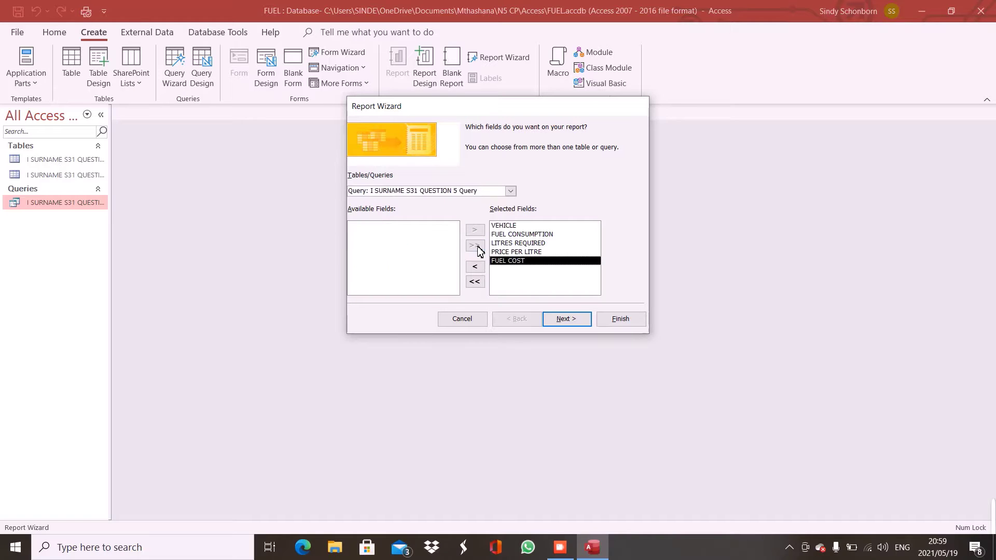
# - Create the report without grouping or sorting, in tabular portrait layout with the default title, and close its print preview
pyautogui.click(574, 320)
pyautogui.click(574, 320)
pyautogui.click(574, 320)
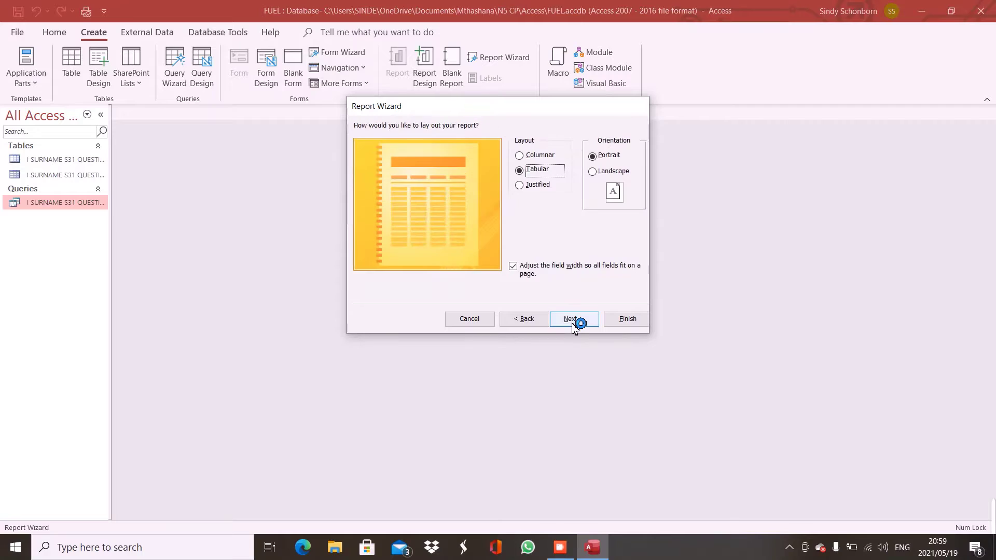
pyautogui.click(573, 321)
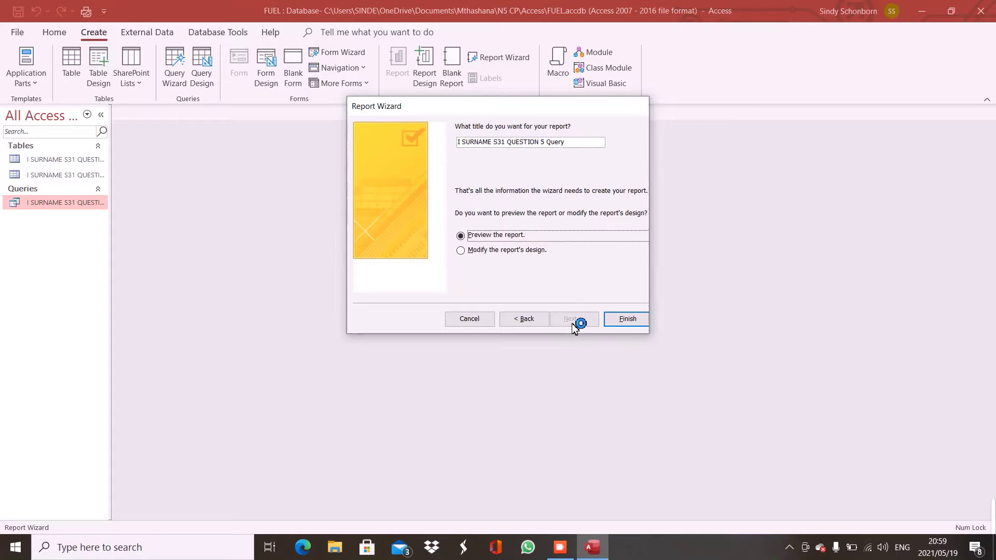
pyautogui.click(629, 320)
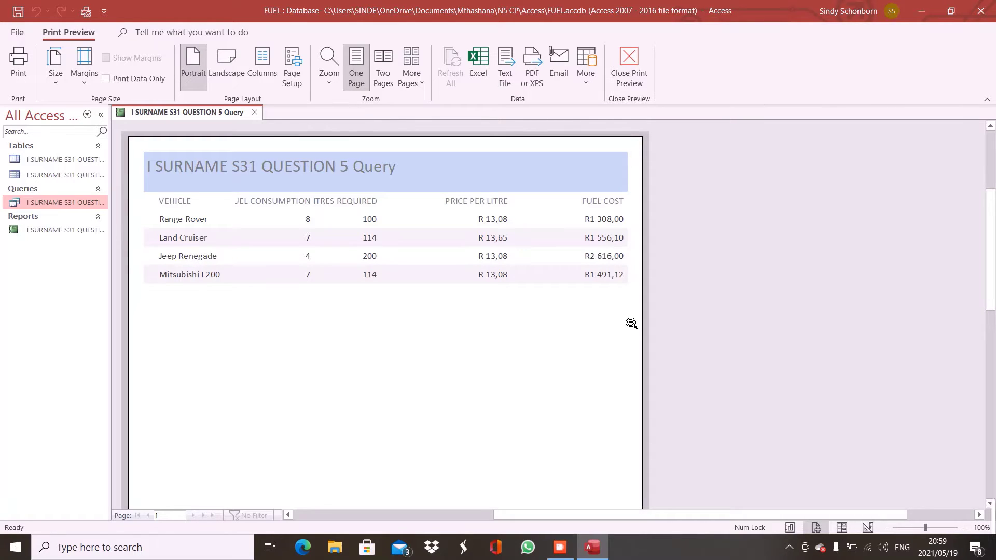
pyautogui.click(630, 79)
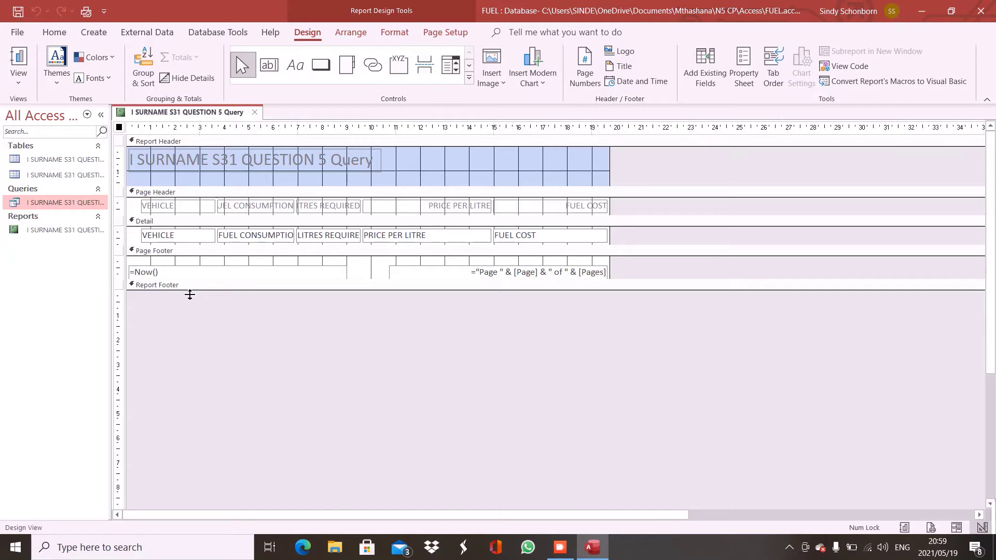
# - Open up the Report Footer to about 1.3 cm high and add a label reading AVERAGE below the fuel consumption column
pyautogui.moveTo(190, 295); pyautogui.dragTo(194, 326)
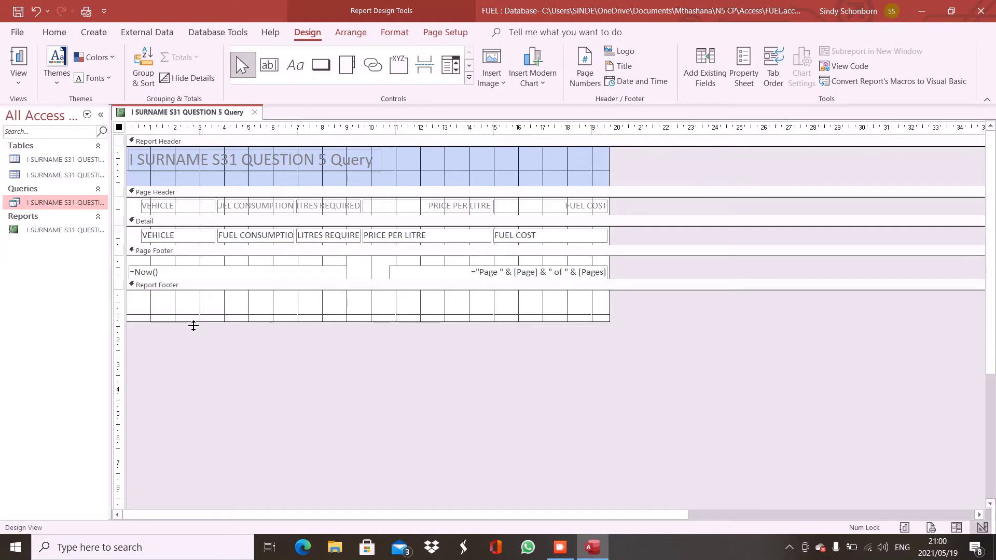
pyautogui.click(295, 66)
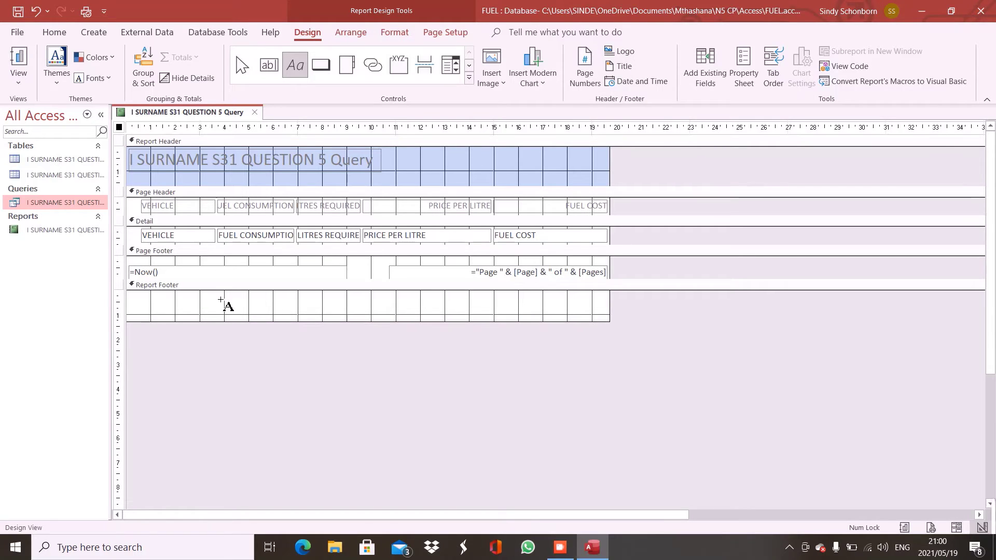
pyautogui.moveTo(216, 295); pyautogui.dragTo(281, 314)
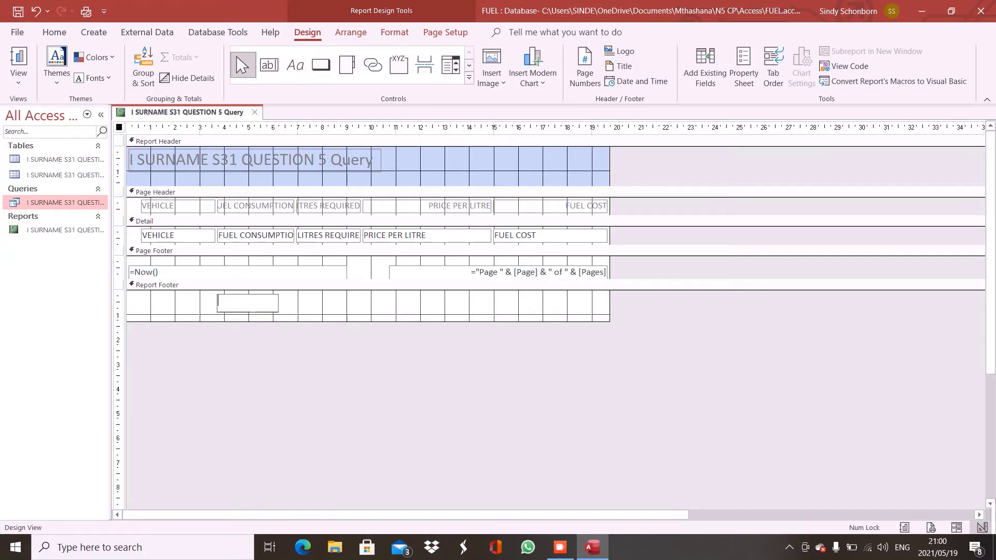
pyautogui.press('capslock')
pyautogui.write('AVERAGE')
pyautogui.click(289, 311)
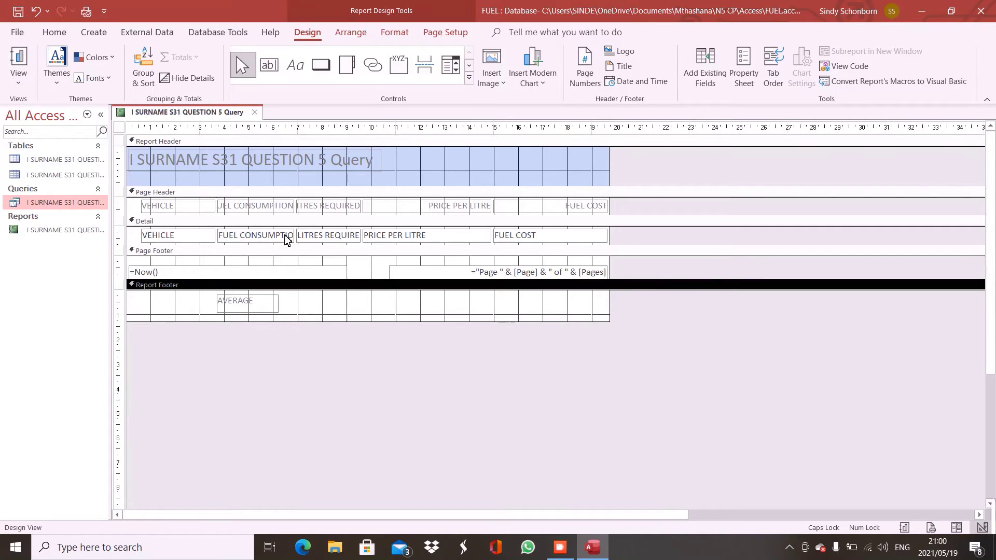
# - Add a text box about 2.7 cm wide beside the AVERAGE label in the Report Footer and delete its attached label
pyautogui.click(274, 72)
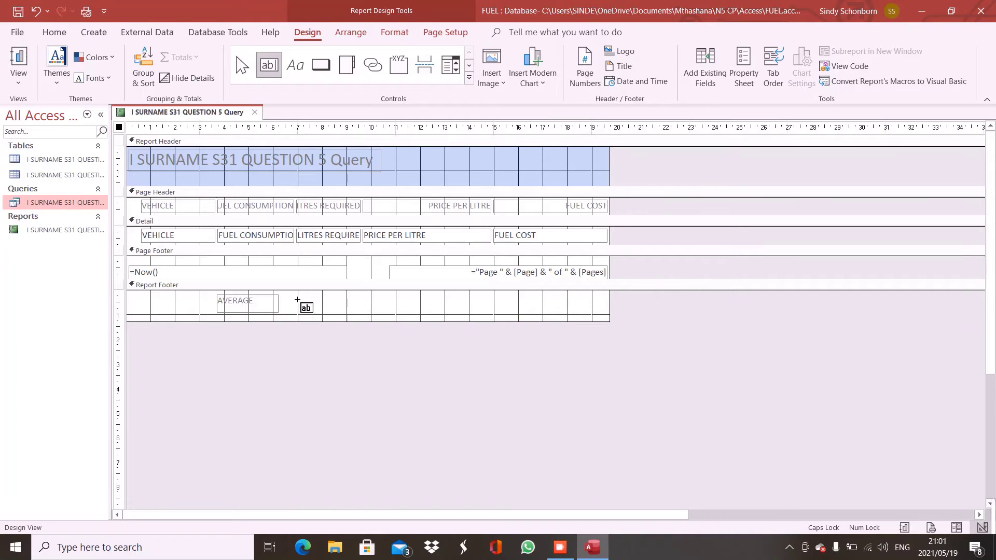
pyautogui.moveTo(294, 295); pyautogui.dragTo(361, 311)
pyautogui.click(236, 311)
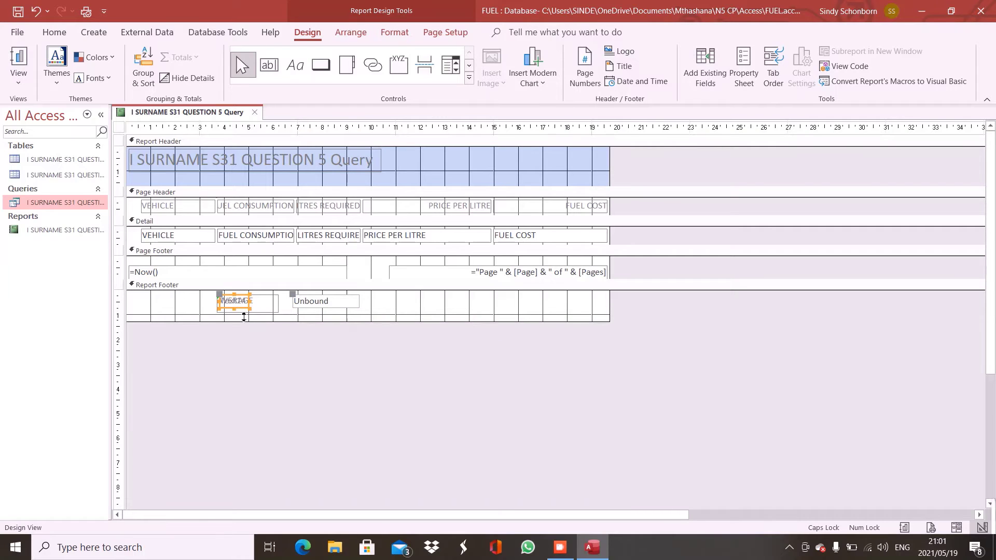
pyautogui.press('Delete')
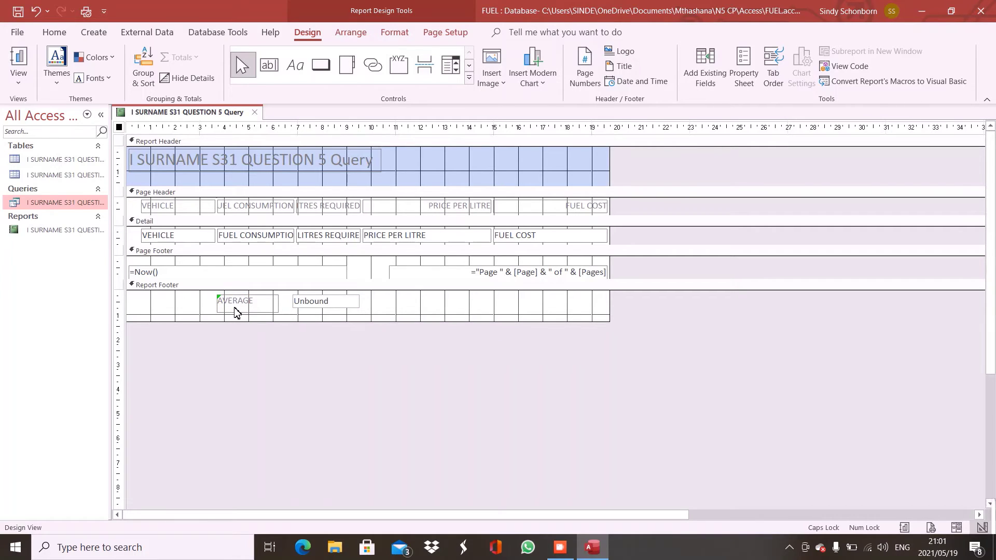
# - Enter the formula =AVG([LITRES REQUIRED]) in the unbound text box of the Report Footer
pyautogui.click(311, 303)
pyautogui.click(311, 304)
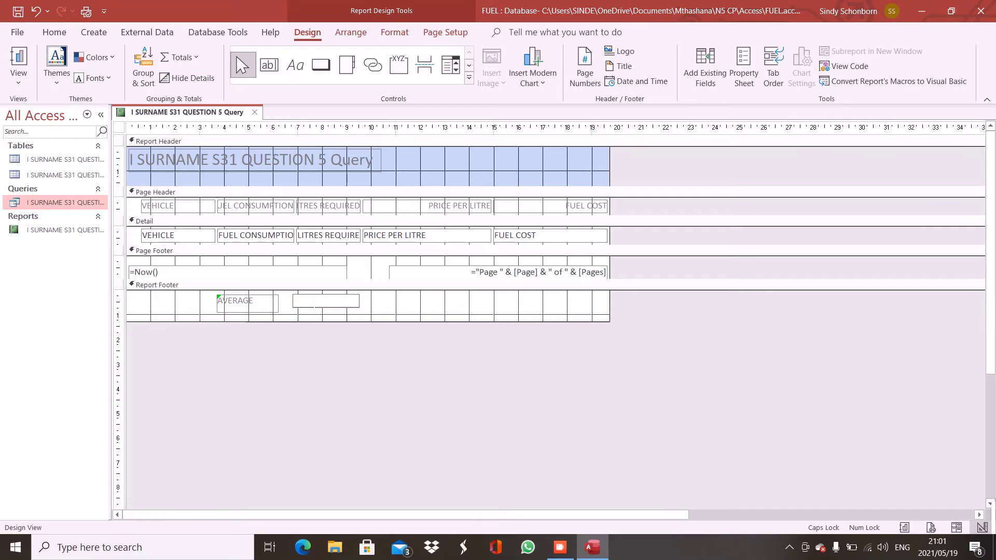
pyautogui.write('=A')
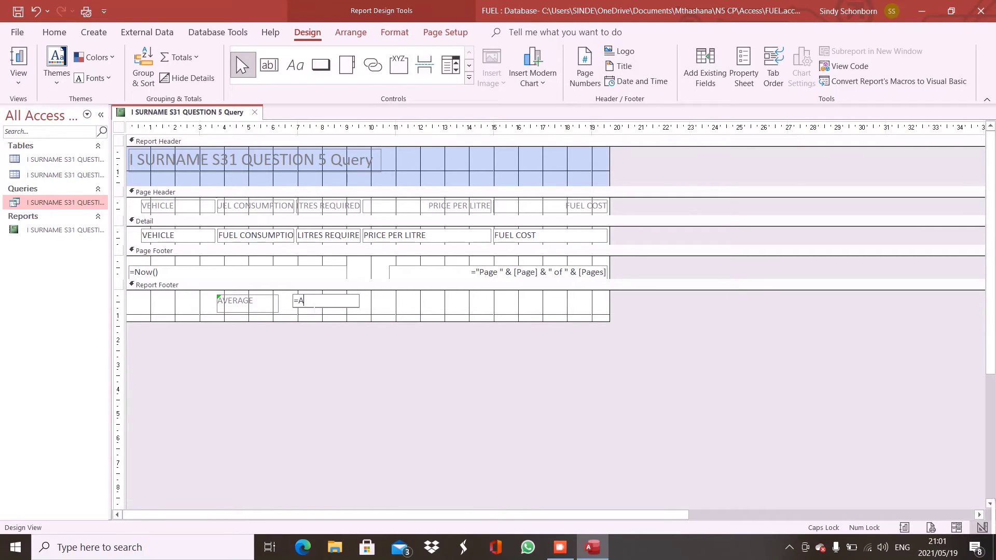
pyautogui.write('VG')
pyautogui.write('(')
pyautogui.write('[')
pyautogui.write('LITR')
pyautogui.write('ES R')
pyautogui.write('EQU')
pyautogui.write('IRED')
pyautogui.write(']')
# - Check the calculated average in Report View and return to Design View
pyautogui.click(19, 82)
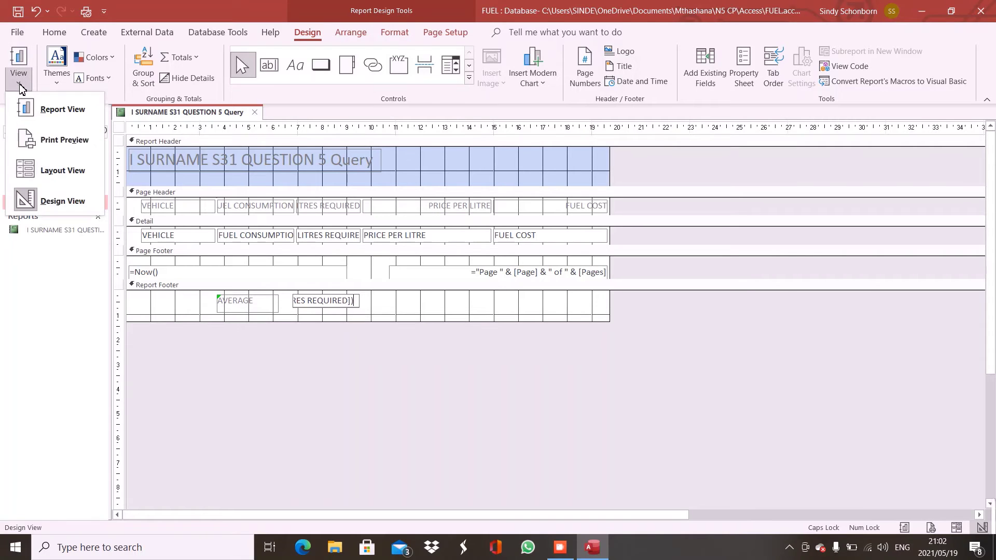
pyautogui.click(48, 110)
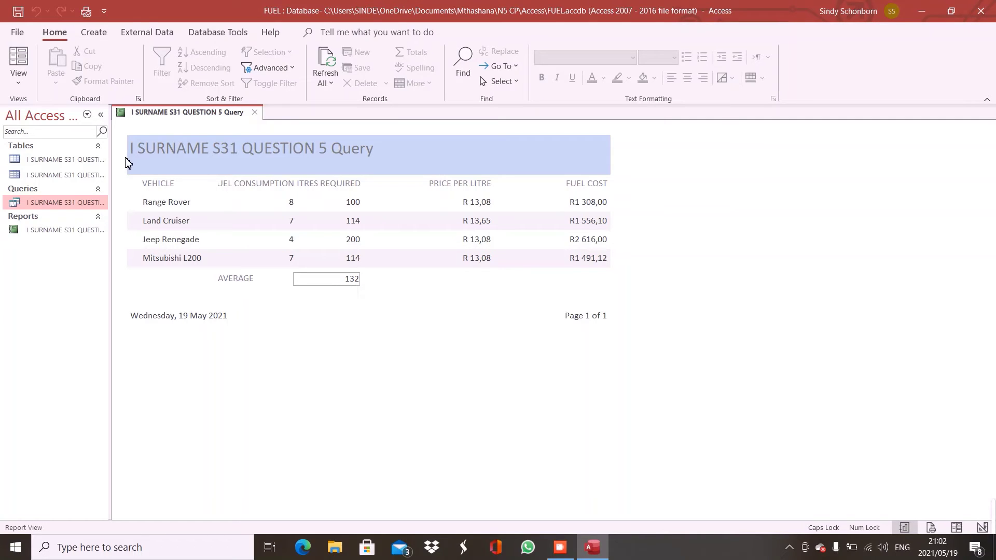
pyautogui.click(22, 80)
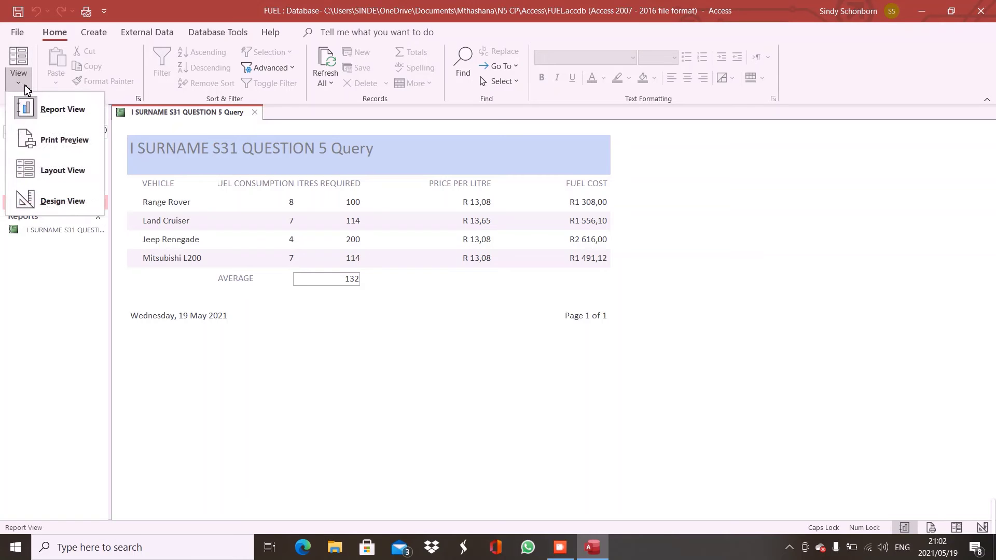
pyautogui.click(58, 203)
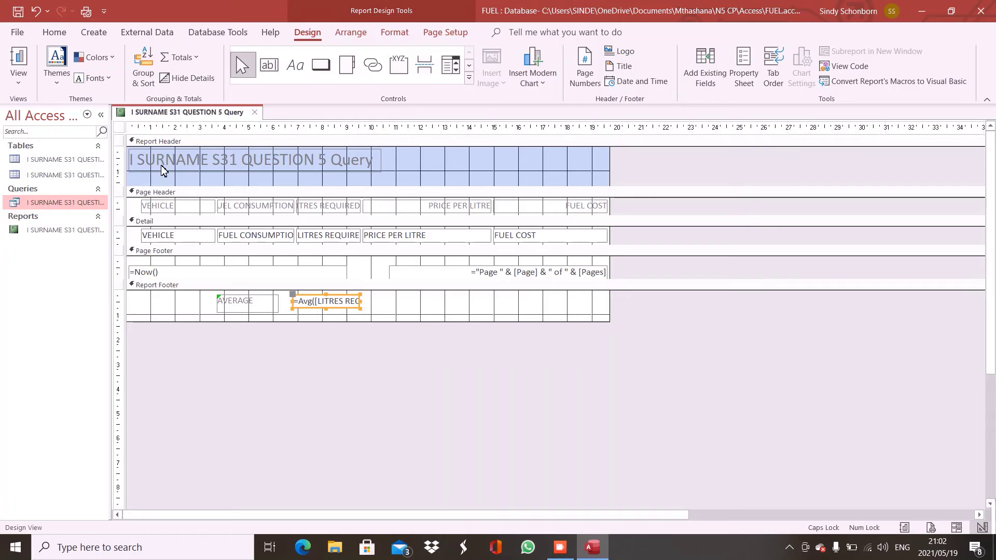
# - Replace I SURNAME in the report title with the ten-digit identification number and remove QUESTION 5 Query, keeping S31
pyautogui.click(214, 163)
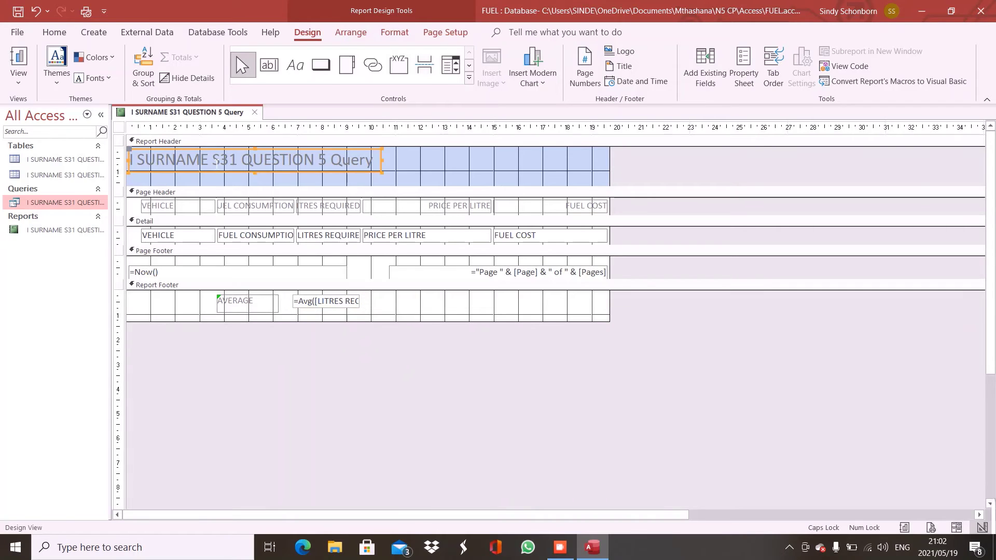
pyautogui.moveTo(213, 162); pyautogui.dragTo(136, 160)
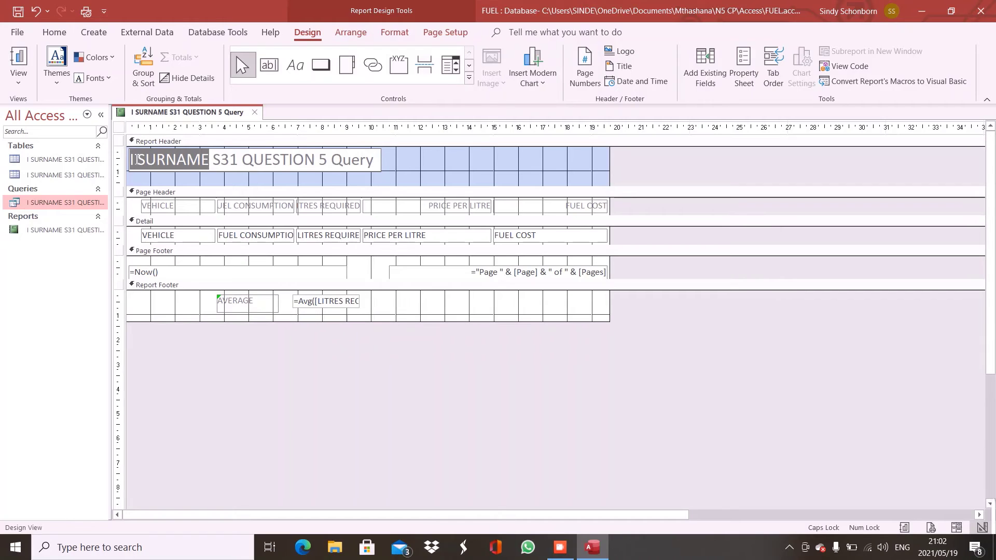
pyautogui.write('0123456')
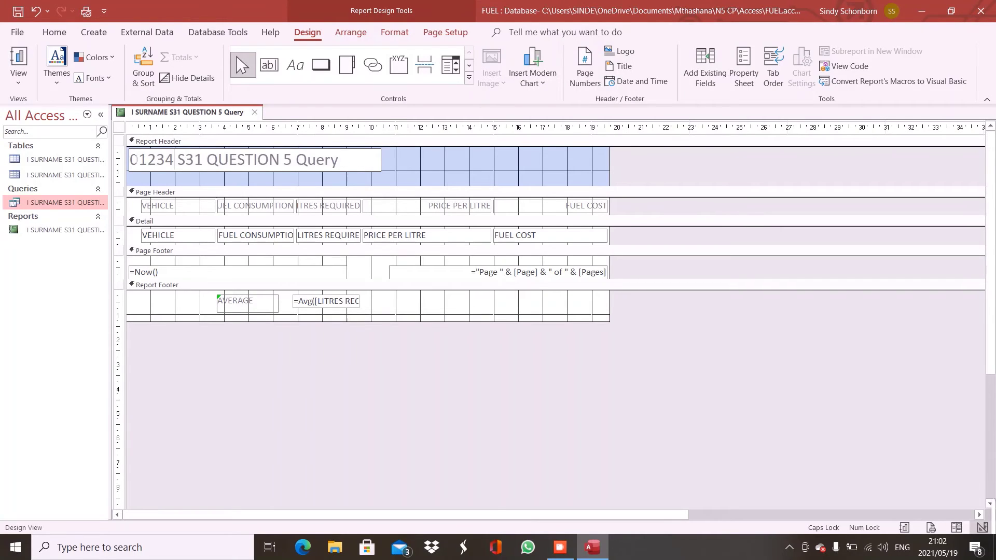
pyautogui.write('789')
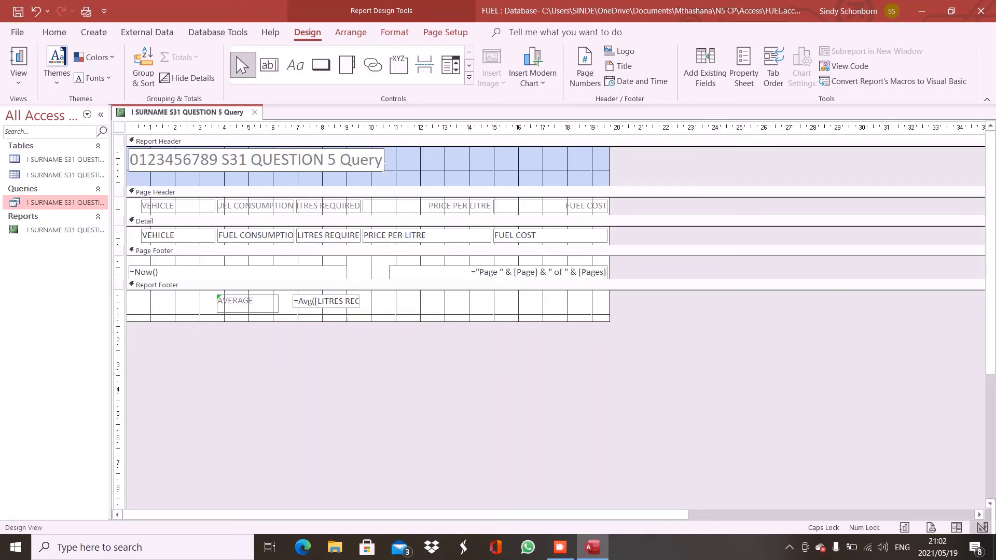
pyautogui.press('BackSpace')
pyautogui.press('BackSpace')
pyautogui.press('BackSpace')
pyautogui.press('BackSpace')
pyautogui.press('BackSpace')
pyautogui.press('BackSpace')
pyautogui.press('BackSpace')
pyautogui.press('BackSpace')
pyautogui.press('BackSpace')
pyautogui.press('BackSpace')
pyautogui.press('BackSpace')
pyautogui.press('BackSpace')
pyautogui.press('BackSpace')
pyautogui.press('BackSpace')
pyautogui.press('BackSpace')
pyautogui.press('BackSpace')
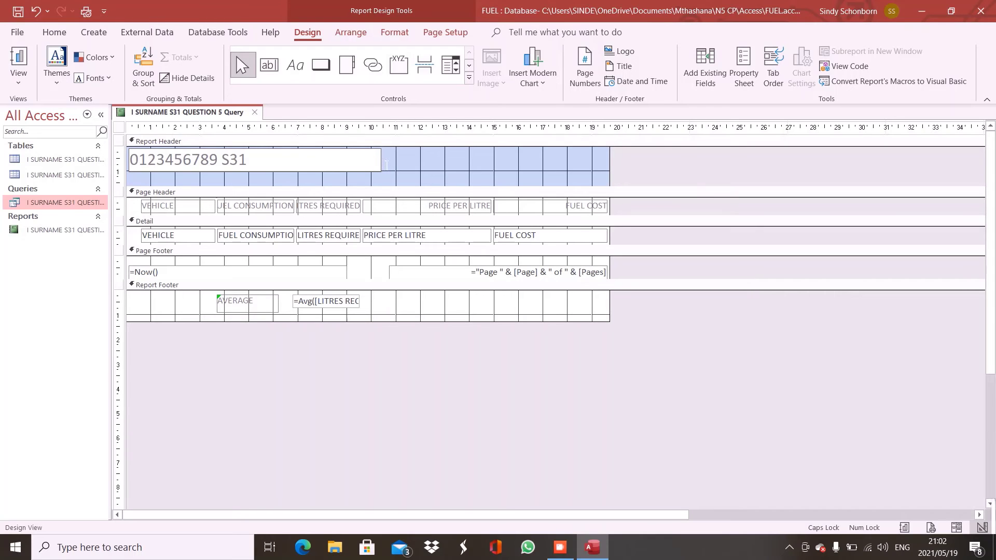
# - Widen the title label to about 19.5 cm, add TRIP at its start and space the number and S31 to the far end
pyautogui.moveTo(386, 165); pyautogui.dragTo(616, 171)
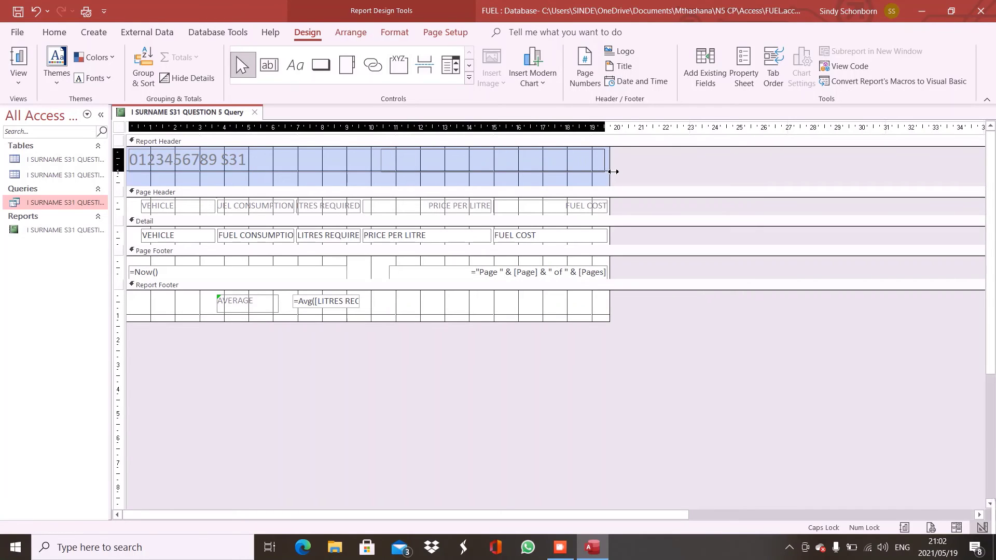
pyautogui.click(421, 164)
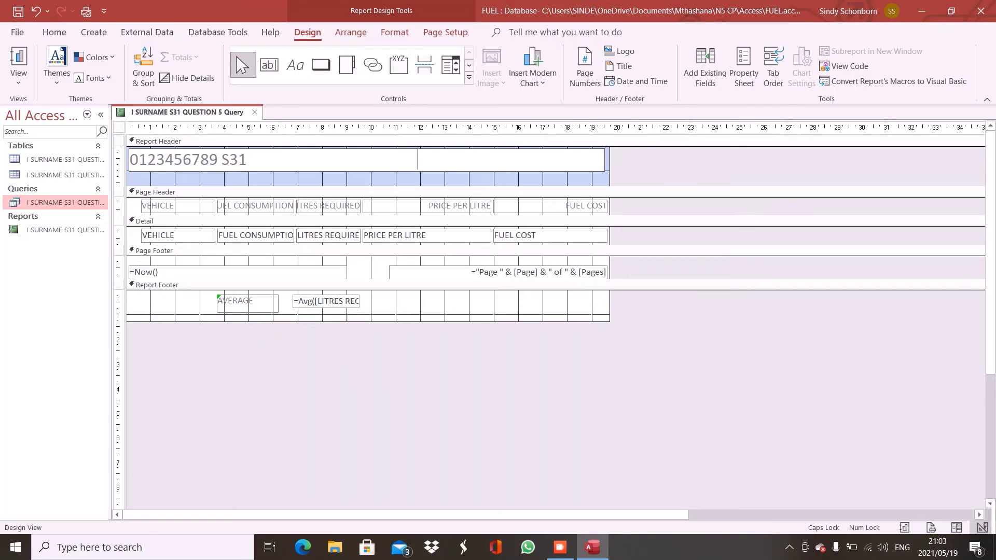
pyautogui.press('BackSpace')
pyautogui.press('BackSpace')
pyautogui.press('BackSpace')
pyautogui.press('BackSpace')
pyautogui.press('BackSpace')
pyautogui.press('BackSpace')
pyautogui.press('BackSpace')
pyautogui.press('BackSpace')
pyautogui.press('BackSpace')
pyautogui.press('BackSpace')
pyautogui.press('BackSpace')
pyautogui.press('BackSpace')
pyautogui.press('BackSpace')
pyautogui.press('BackSpace')
pyautogui.press('BackSpace')
pyautogui.press('BackSpace')
pyautogui.press('BackSpace')
pyautogui.press('BackSpace')
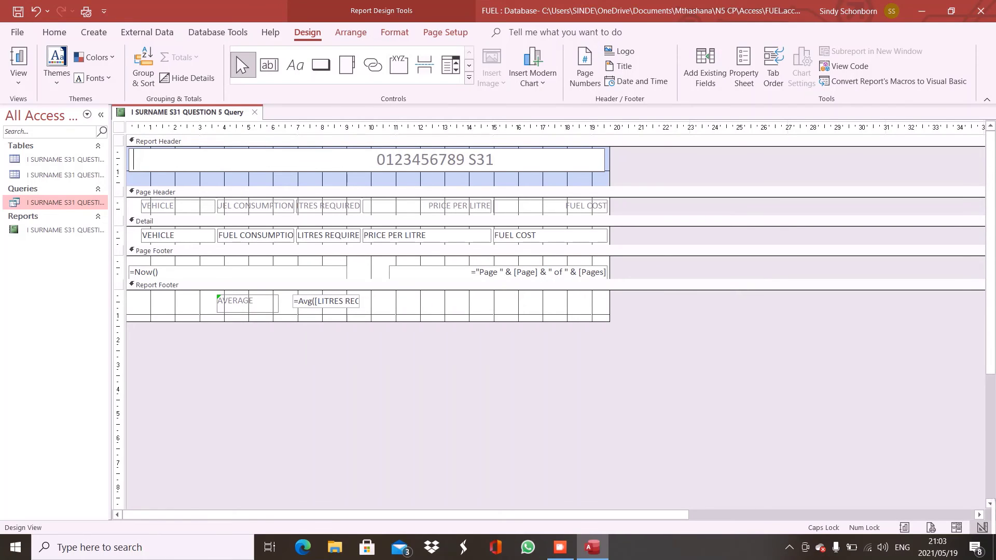
pyautogui.write('TRIP')
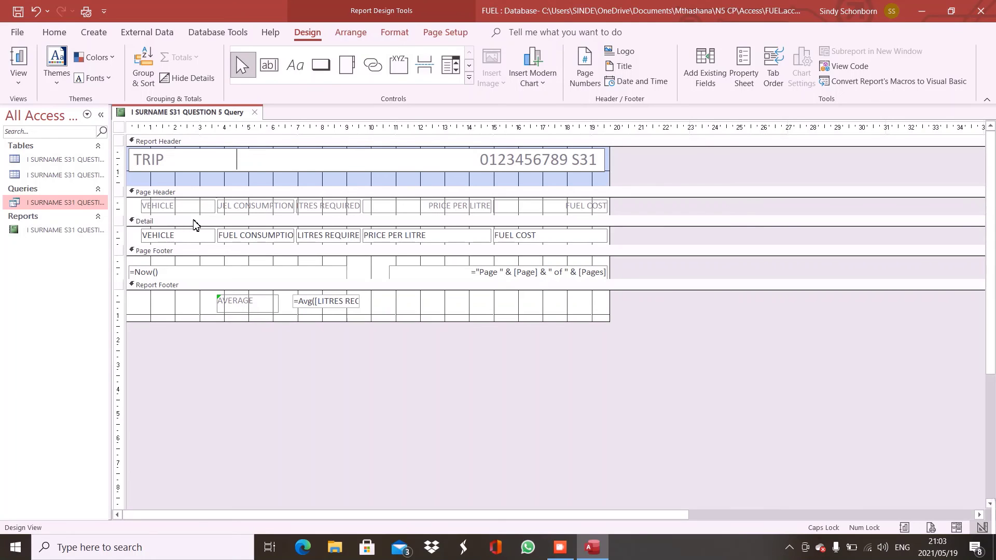
# - Change the VEHICLE column heading in the Page Header to NAME OF VEHICLE
pyautogui.click(152, 209)
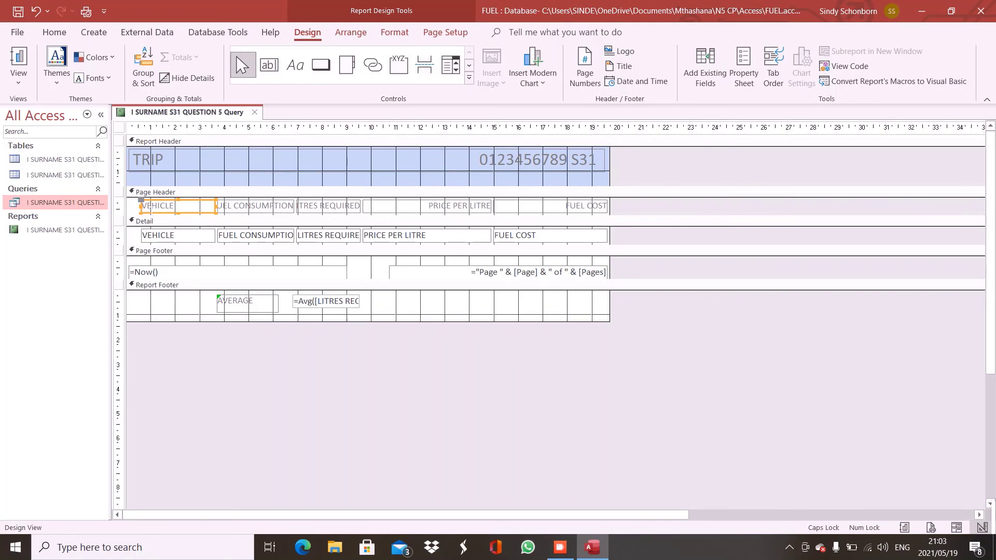
pyautogui.click(144, 205)
pyautogui.write('NAME ')
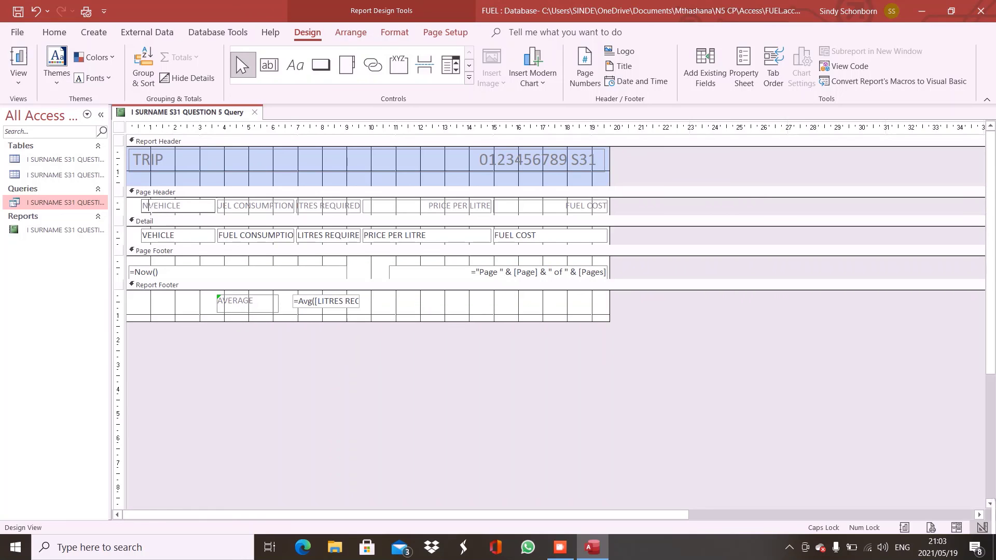
pyautogui.write('OF')
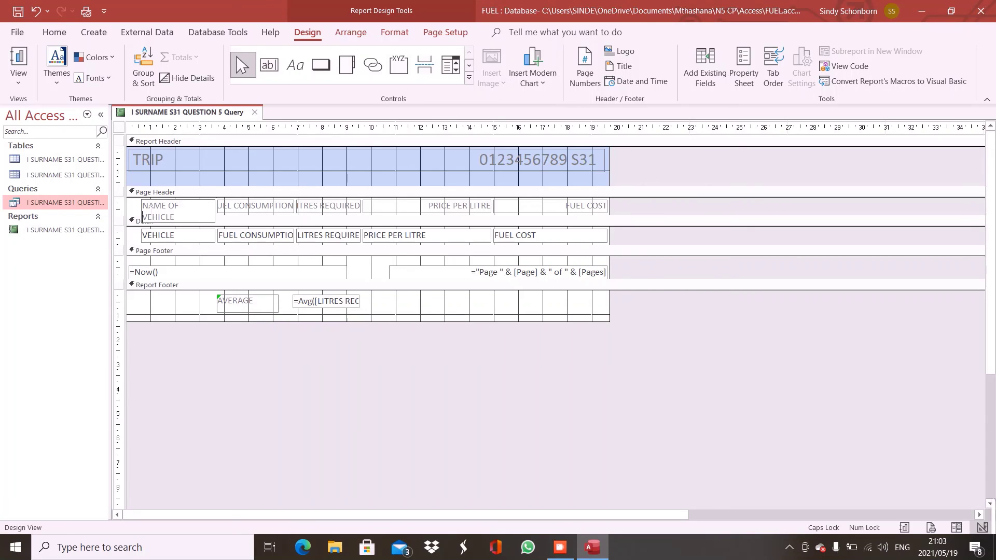
# - Left-align all the column headings in the Page Header and show the report in Print Preview
pyautogui.click(254, 208)
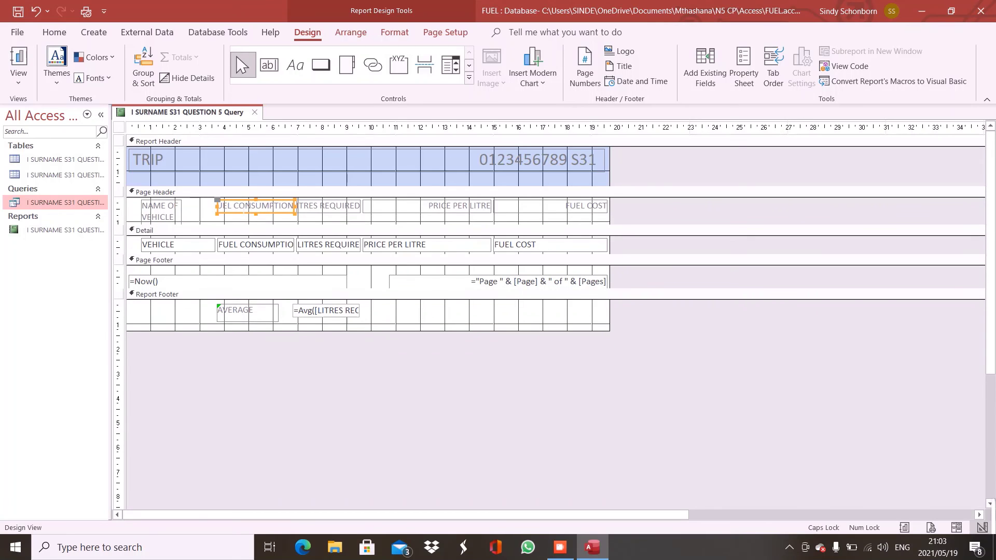
pyautogui.click(229, 206)
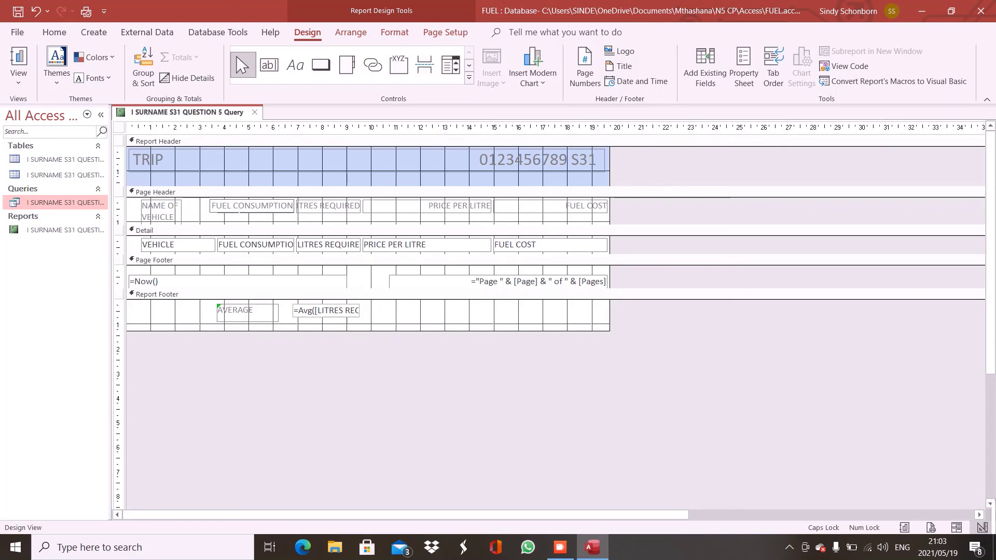
pyautogui.click(130, 220)
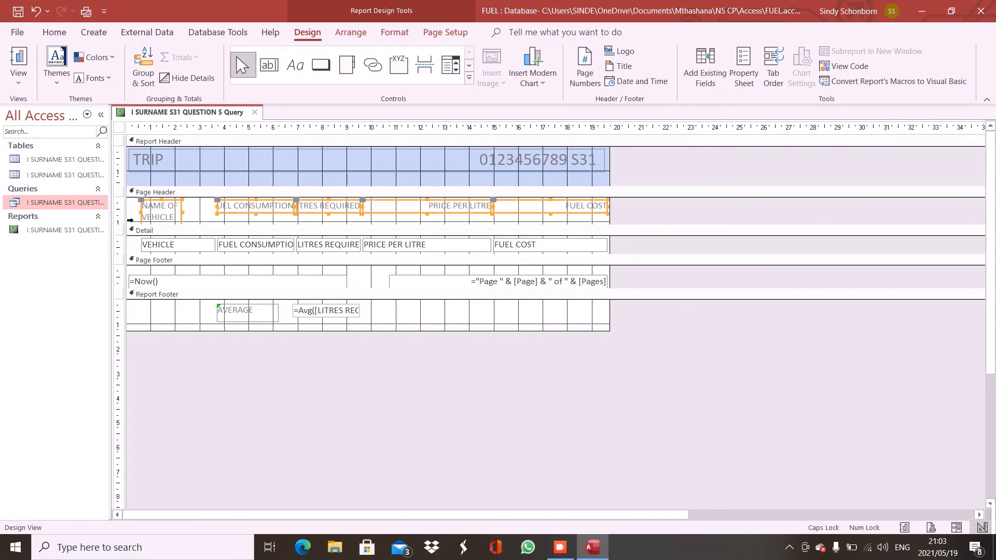
pyautogui.click(69, 32)
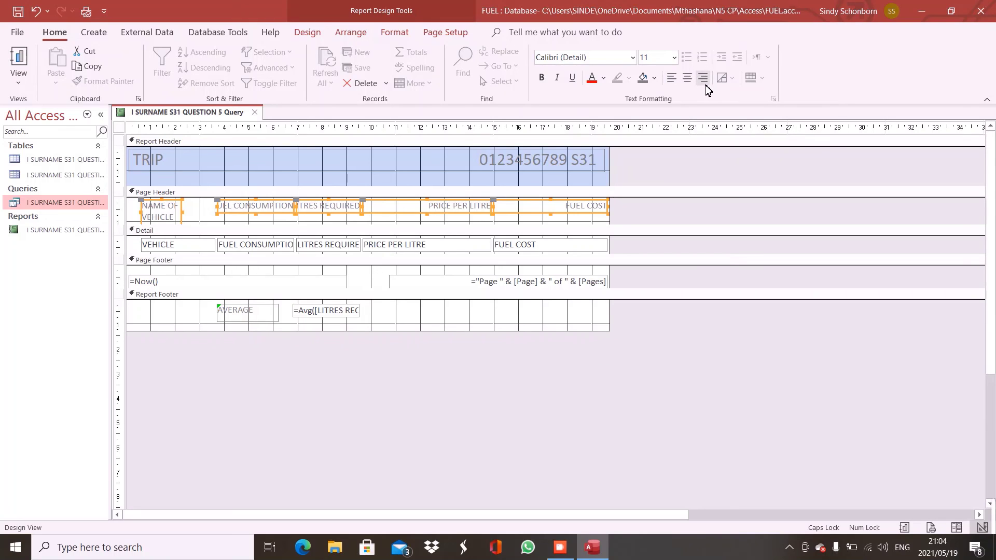
pyautogui.click(703, 85)
pyautogui.click(703, 84)
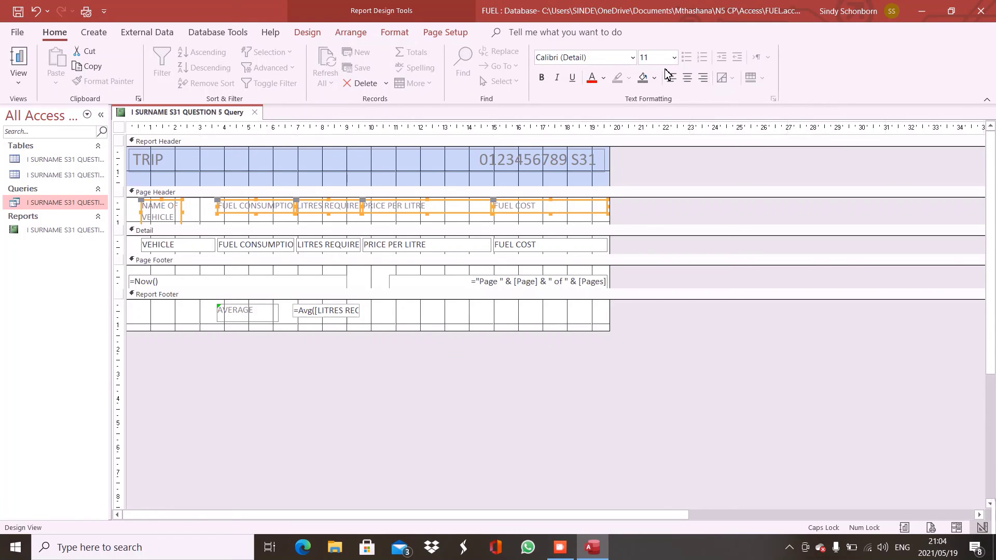
pyautogui.click(20, 81)
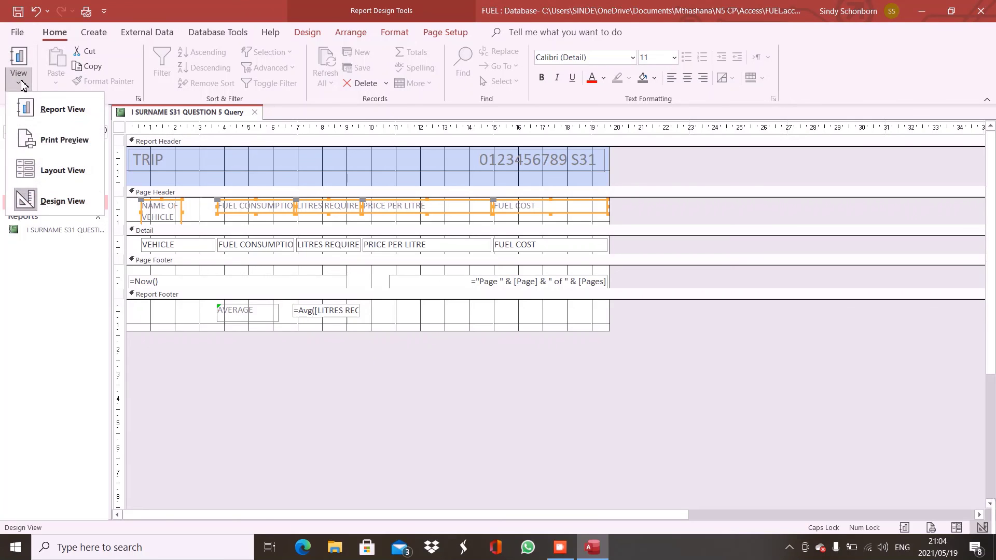
pyautogui.click(52, 136)
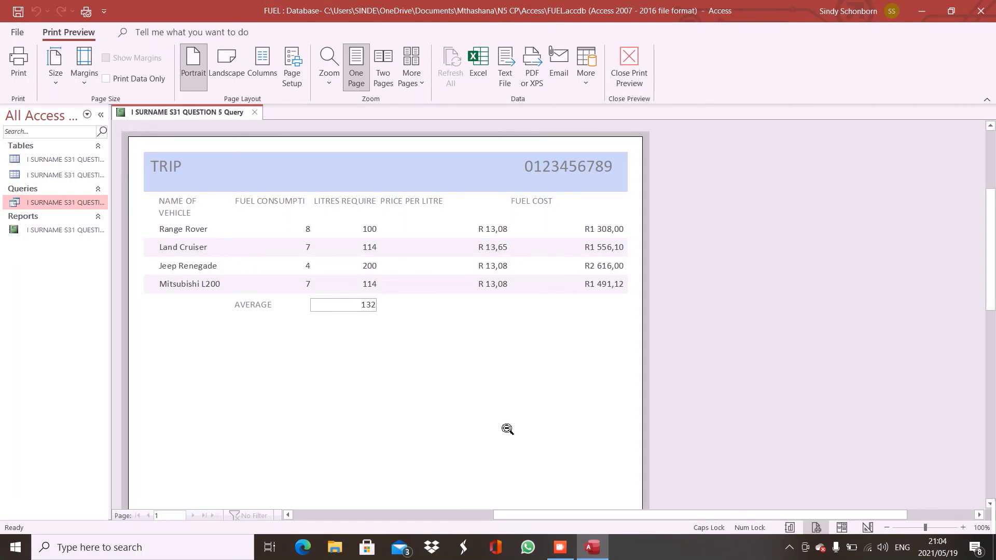
pyautogui.click(560, 546)
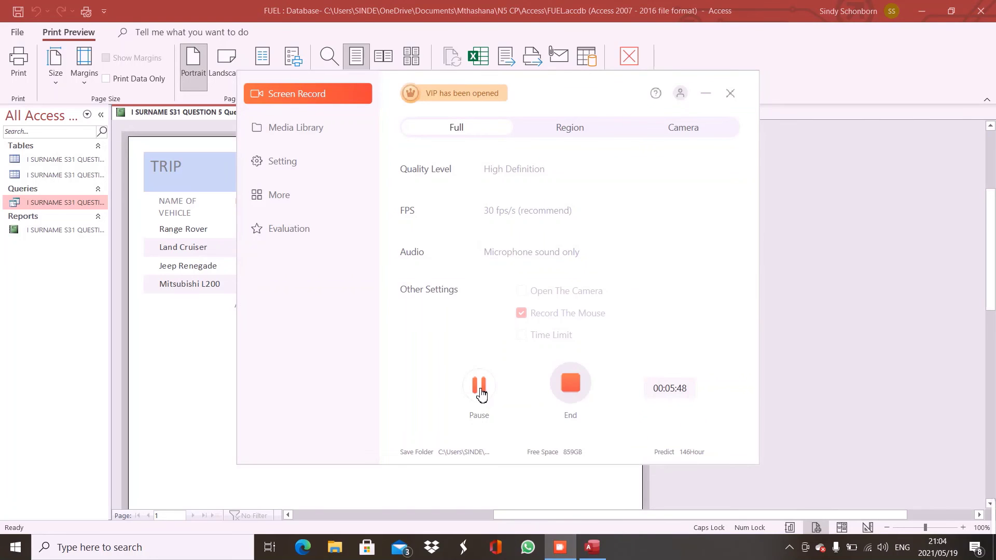